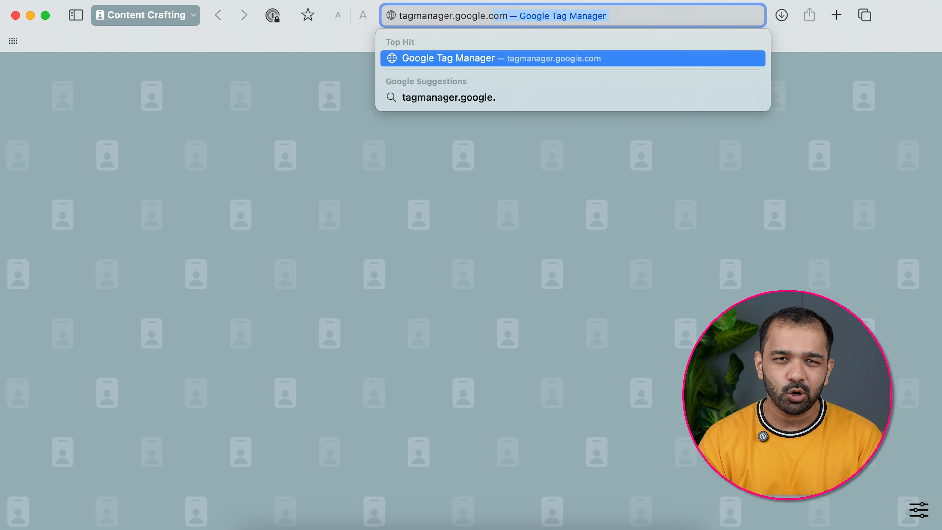
# - Load tagmanager.google.com in Safari to reach the empty All accounts page
pyautogui.press('Return')
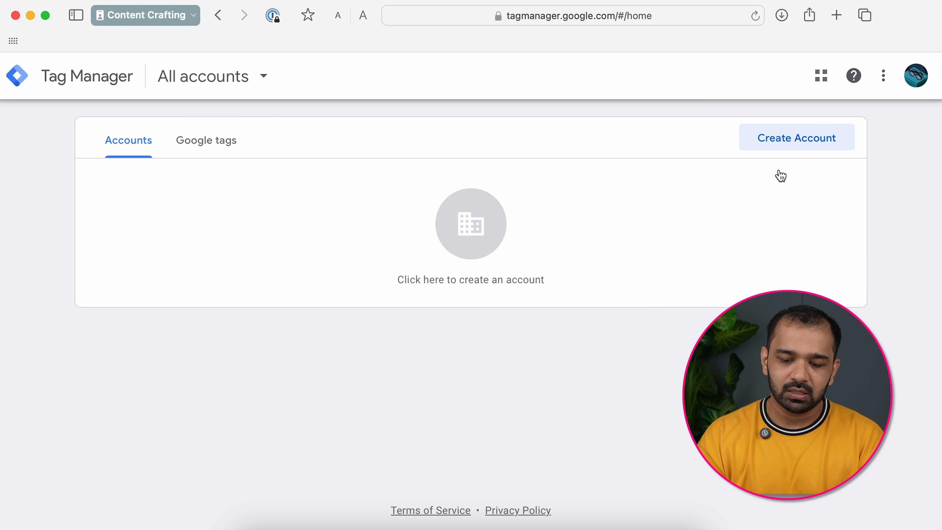
# - Fill the new account form with name Quirky Coconut and country India, and tick Share data anonymously
pyautogui.click(477, 239)
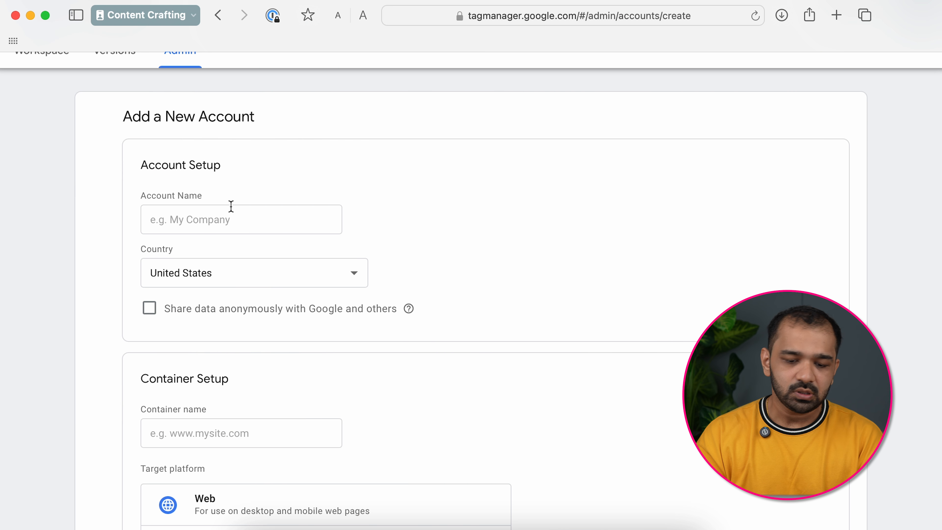
pyautogui.click(196, 181)
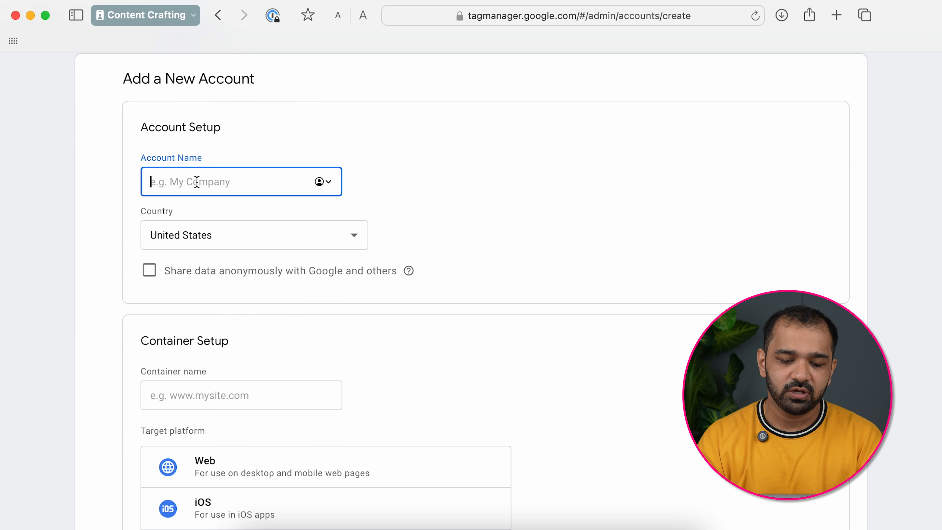
pyautogui.write('Quirky Coconut')
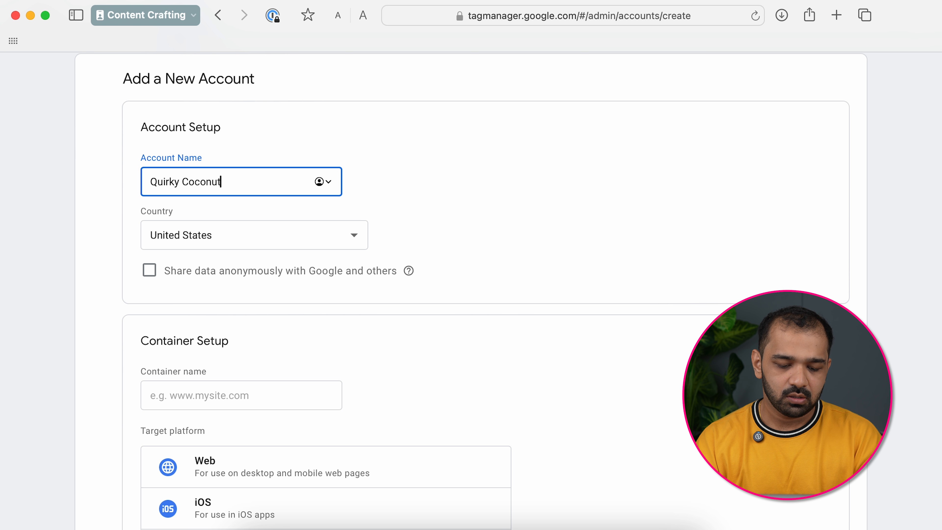
pyautogui.click(255, 236)
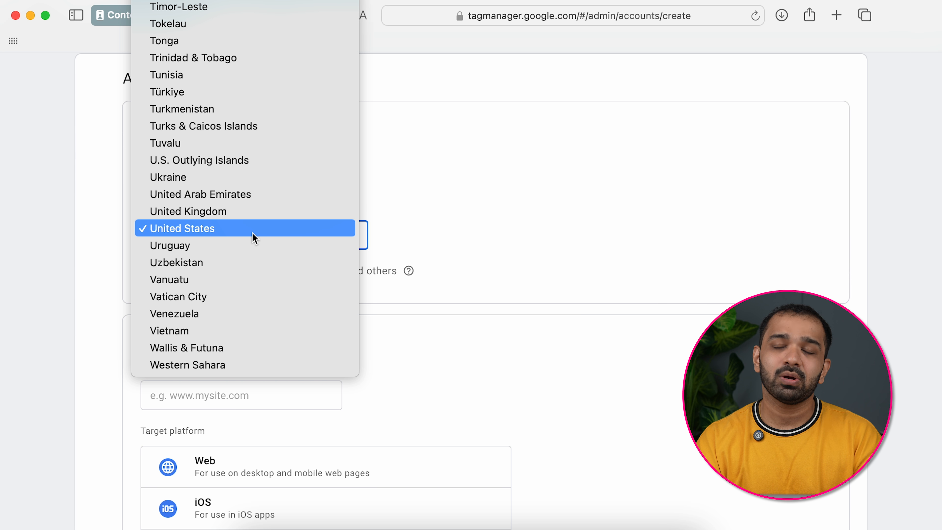
pyautogui.write('india')
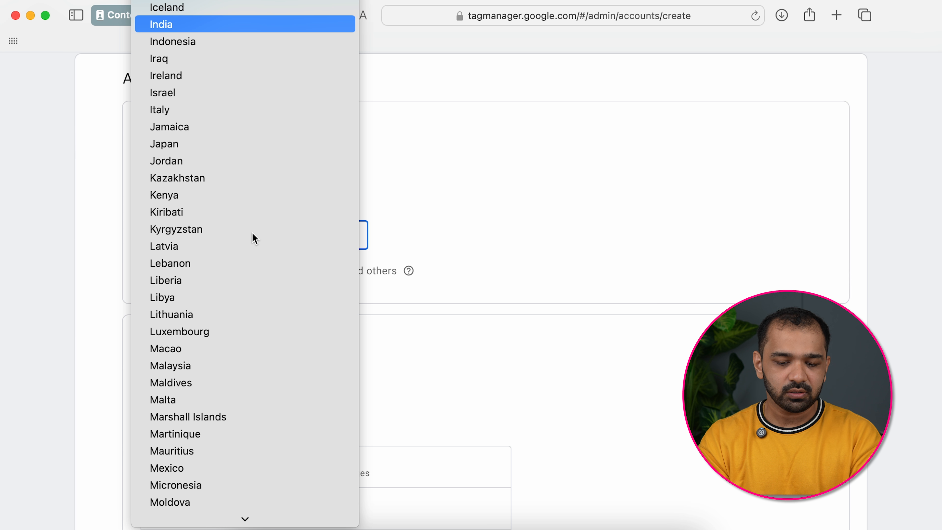
pyautogui.press('Return')
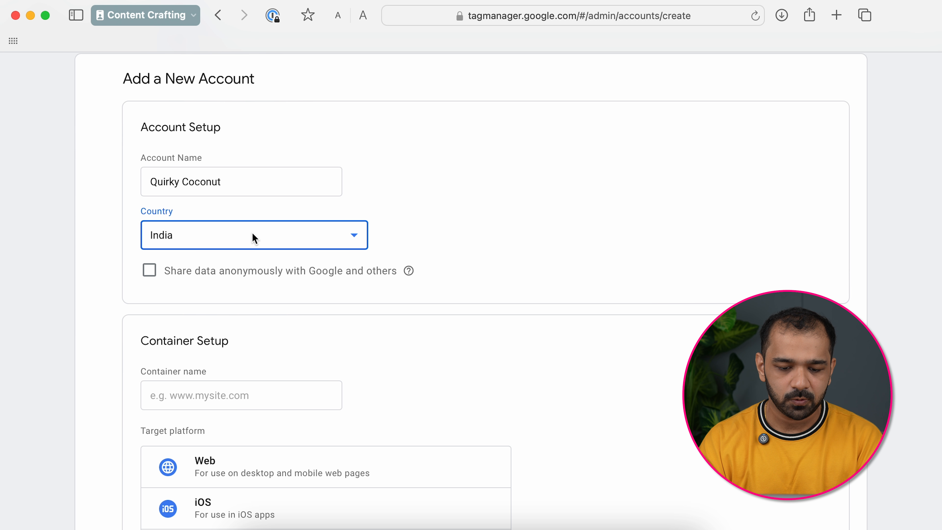
pyautogui.scroll(-1, 202, 275)
pyautogui.click(150, 262)
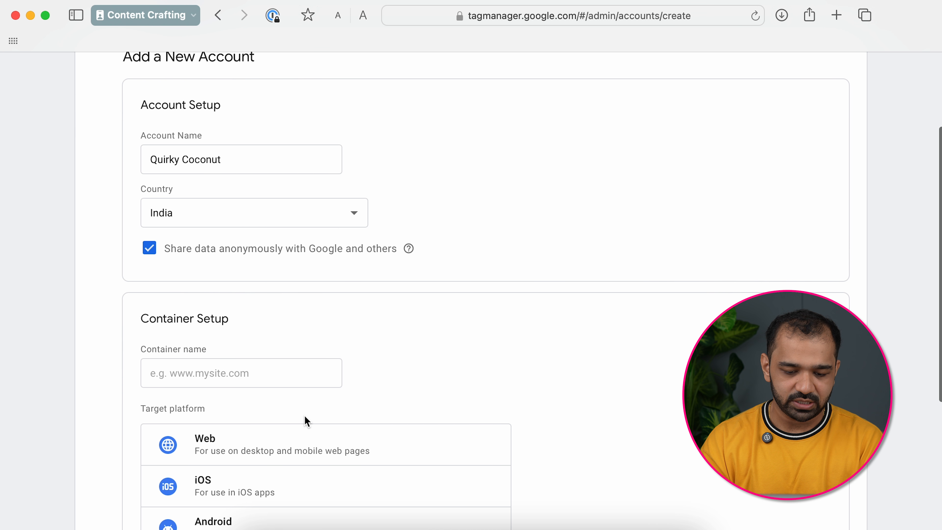
pyautogui.scroll(-2, 305, 416)
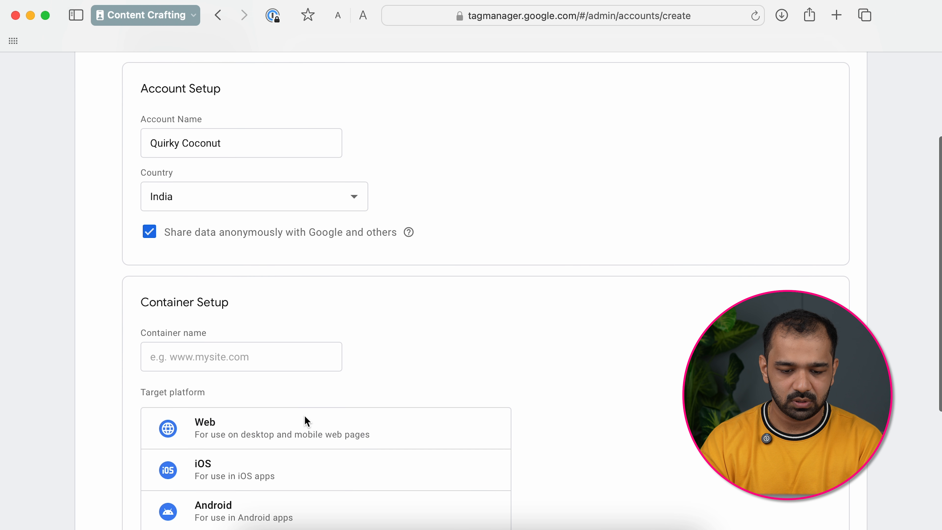
pyautogui.click(236, 359)
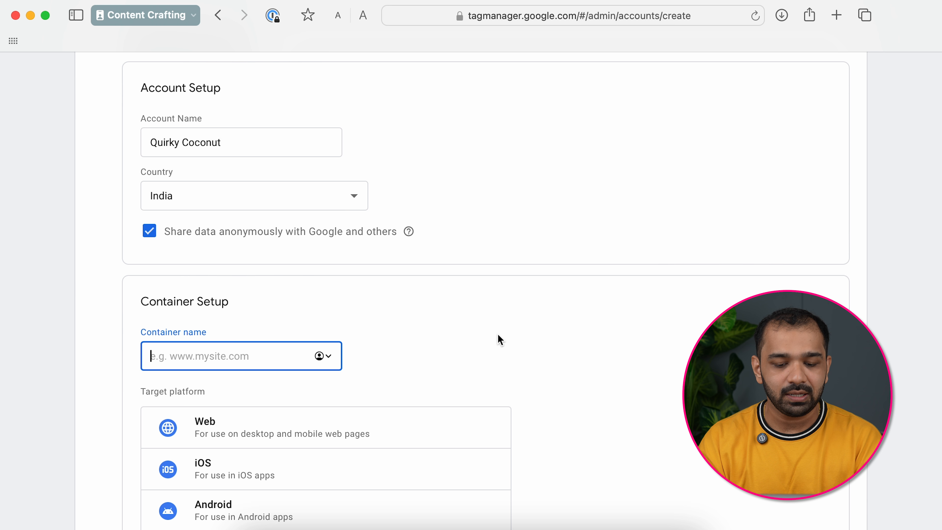
pyautogui.scroll(-2, 497, 334)
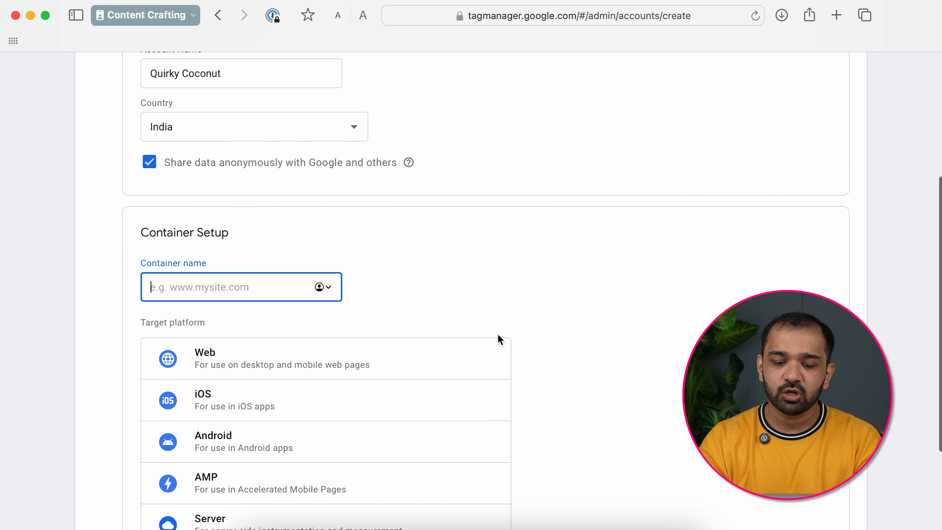
pyautogui.scroll(-3, 320, 408)
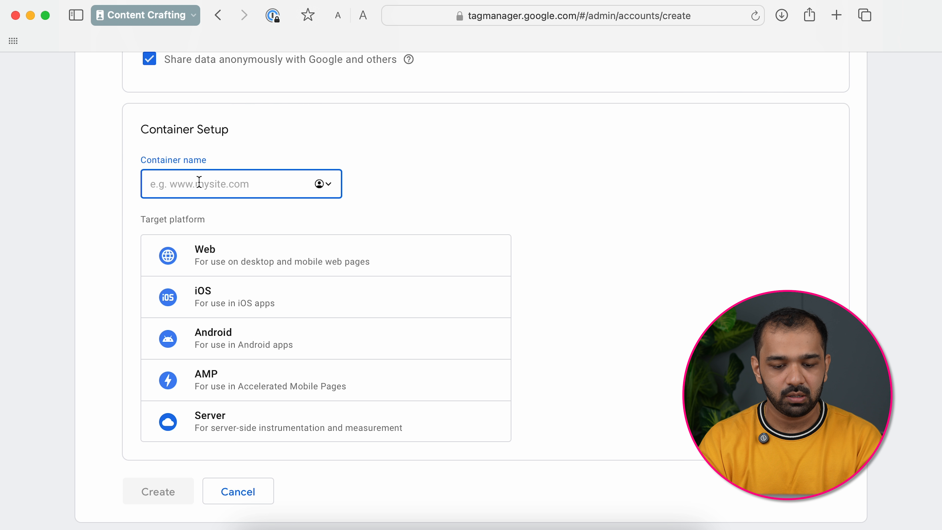
pyautogui.write('www.quirkycoconut.in')
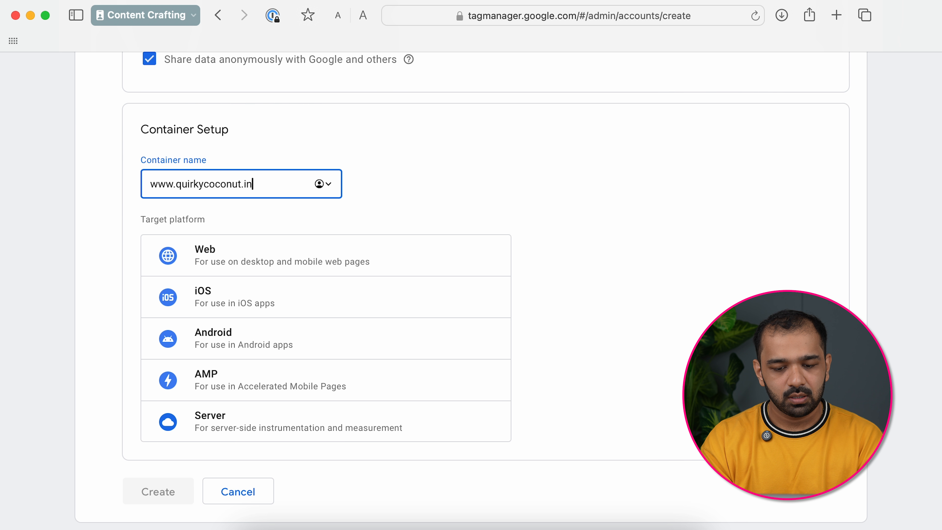
pyautogui.click(330, 189)
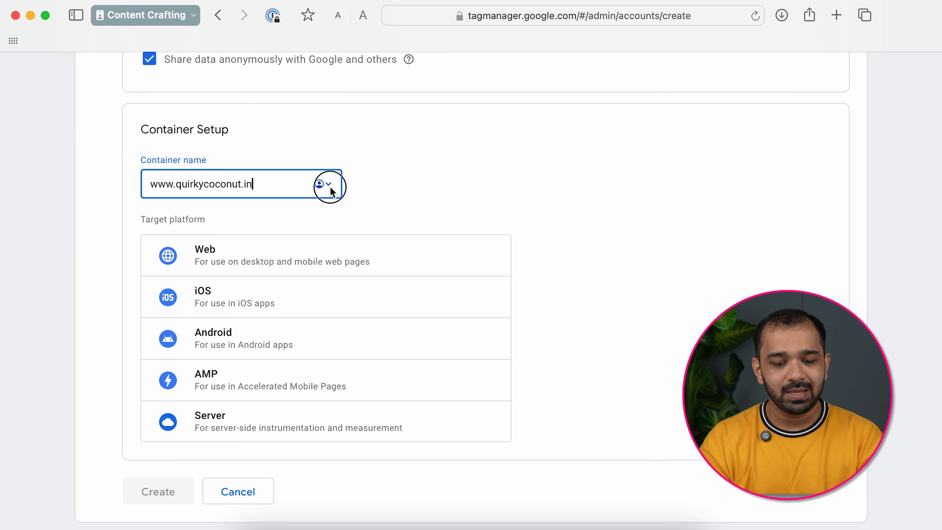
pyautogui.click(424, 189)
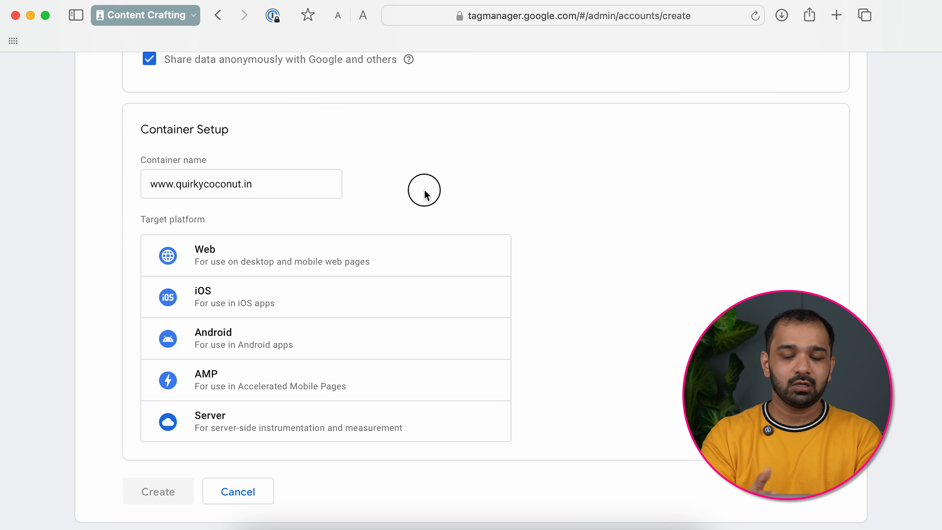
pyautogui.click(177, 255)
pyautogui.scroll(-2, 244, 394)
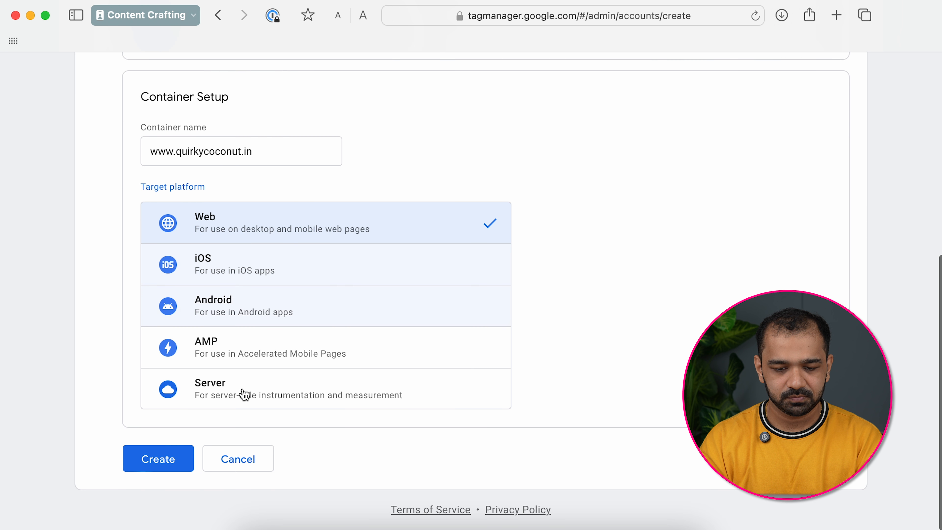
# - Create the account and container, scrolling through and accepting the Terms of Service
pyautogui.click(158, 459)
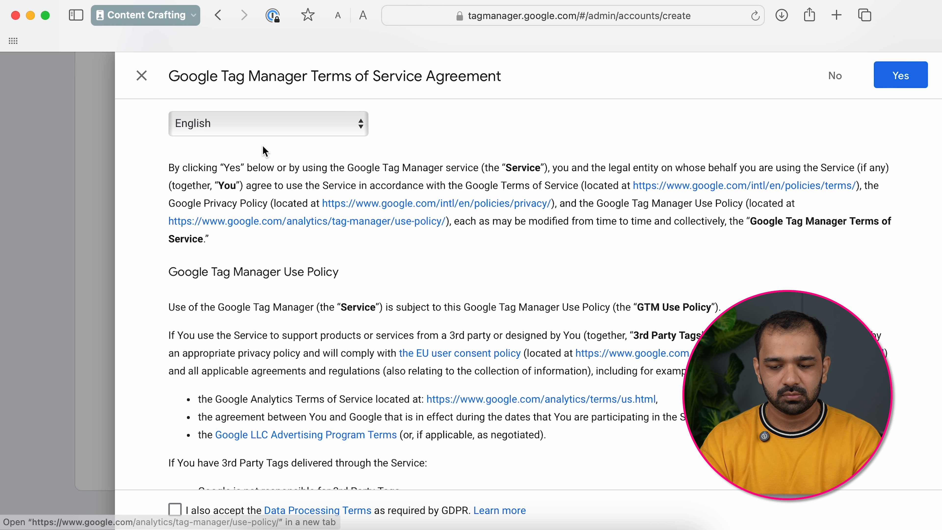
pyautogui.scroll(-2, 394, 332)
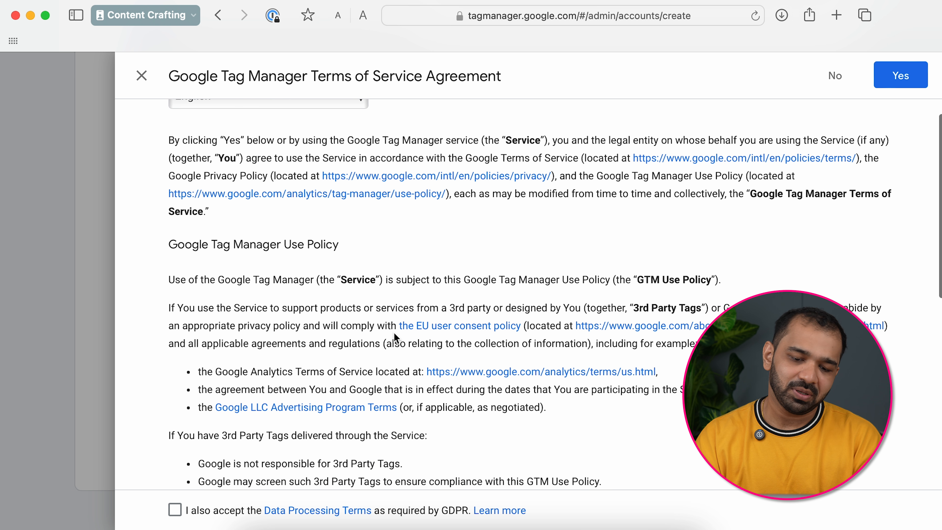
pyautogui.scroll(2, 394, 333)
pyautogui.scroll(-3, 394, 332)
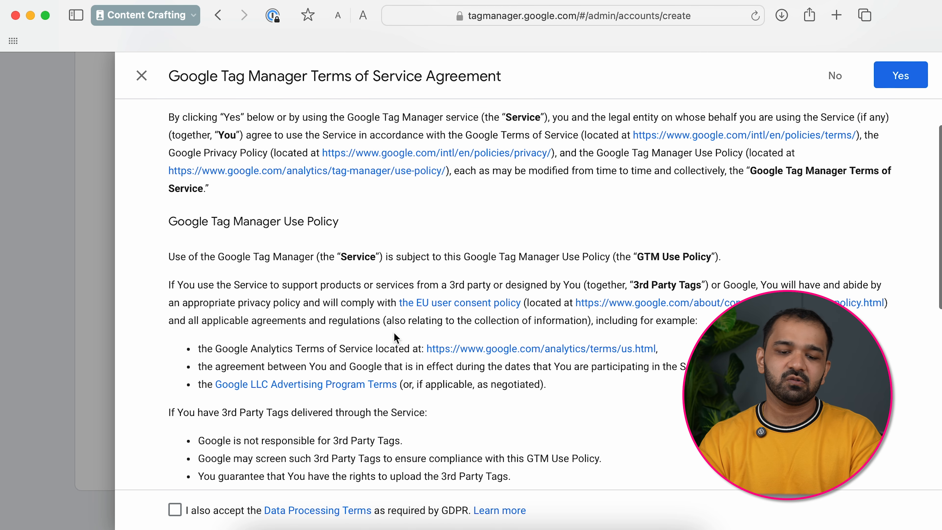
pyautogui.scroll(3, 394, 332)
pyautogui.scroll(-10, 394, 332)
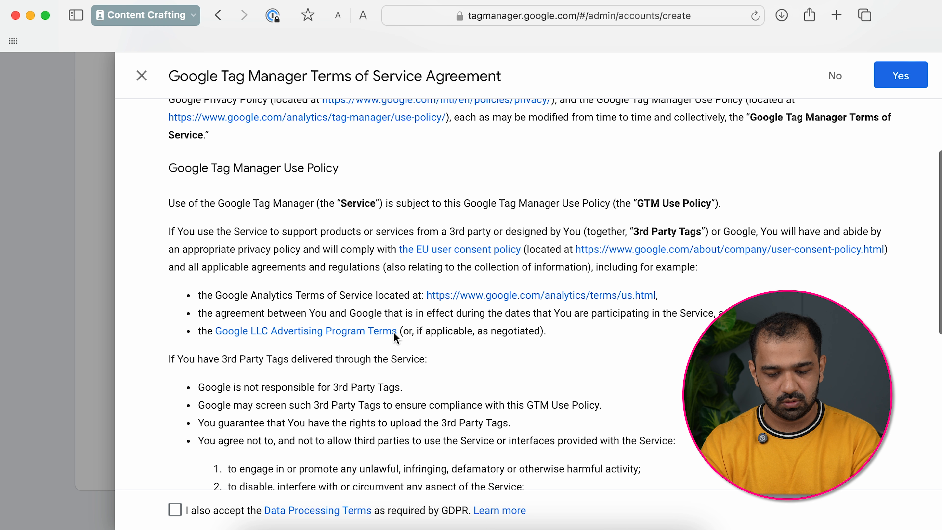
pyautogui.scroll(-5, 394, 332)
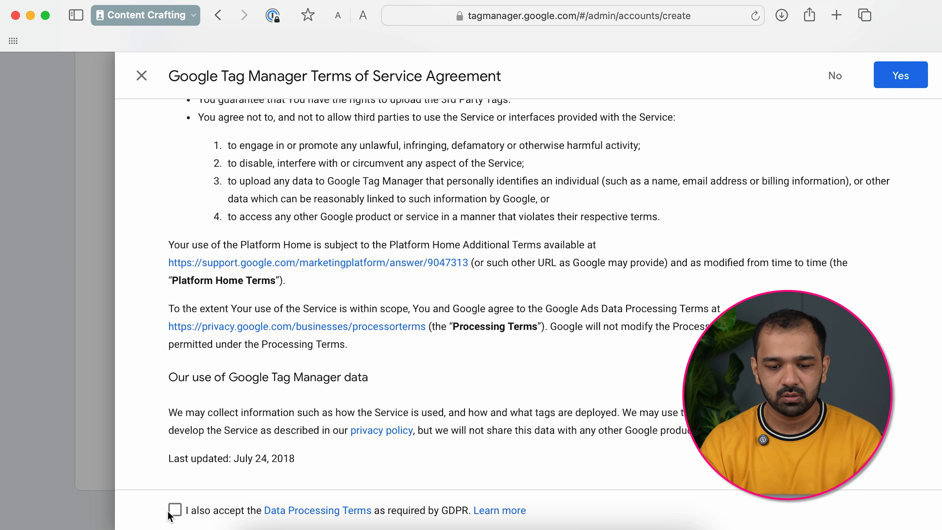
pyautogui.click(900, 75)
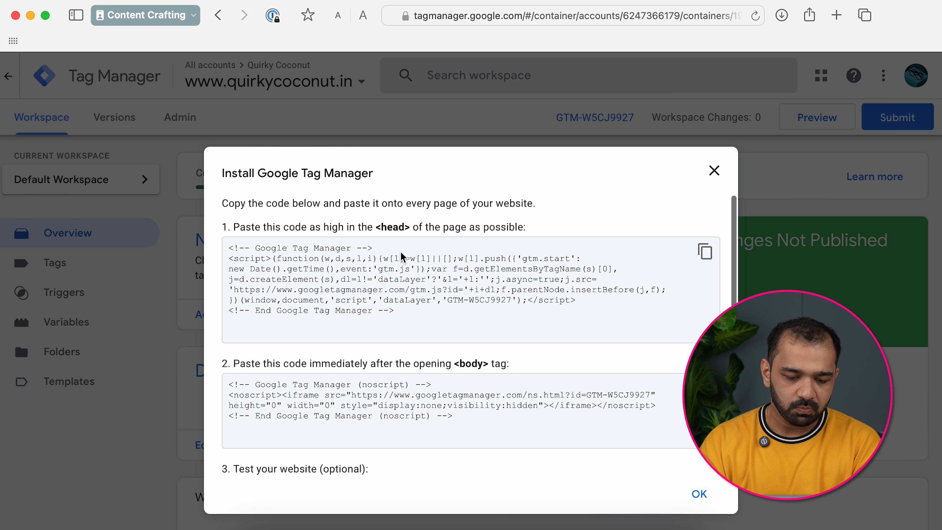
# - Review the head and body install code snippets by selecting each one
pyautogui.moveTo(230, 250); pyautogui.dragTo(437, 337)
pyautogui.click(437, 334)
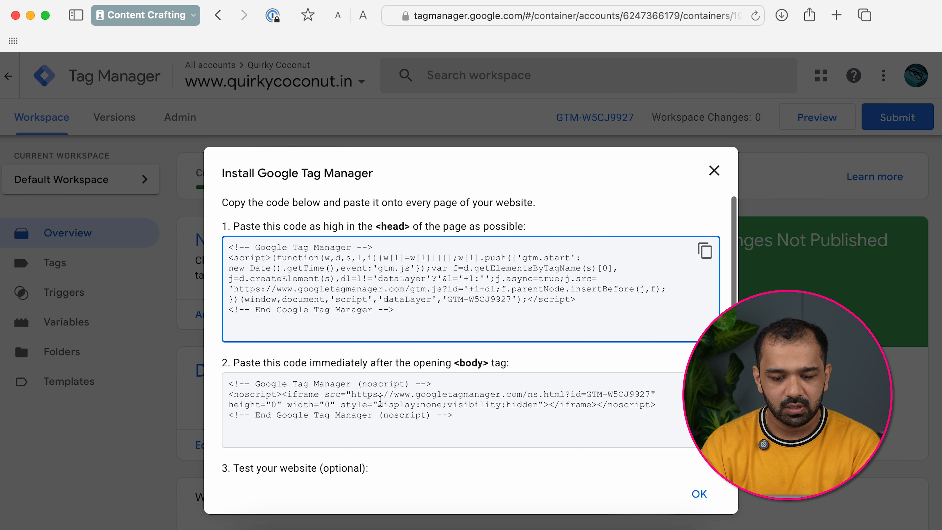
pyautogui.scroll(-2, 379, 401)
pyautogui.moveTo(233, 345); pyautogui.dragTo(517, 375)
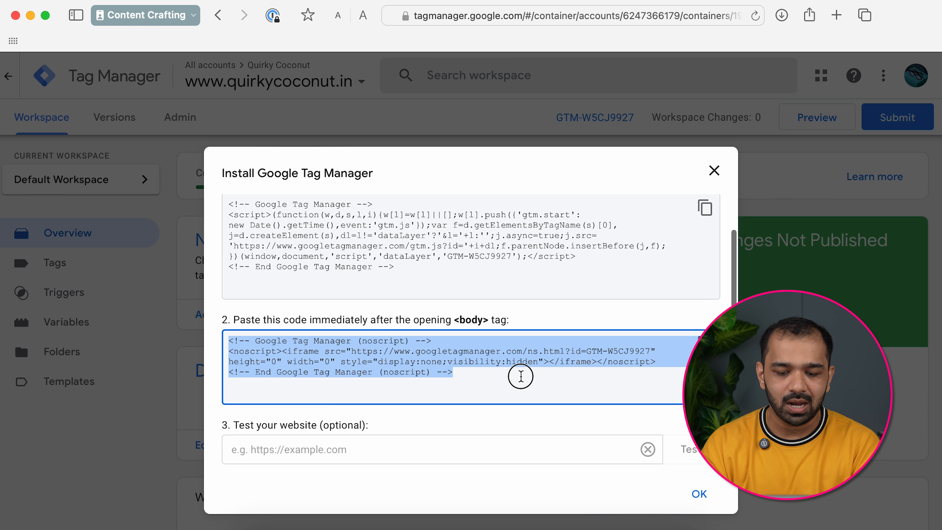
pyautogui.click(508, 382)
# - Close the install code window, then reopen it via the GTM-W5CJ9927 container ID
pyautogui.scroll(1, 511, 386)
pyautogui.scroll(1, 512, 386)
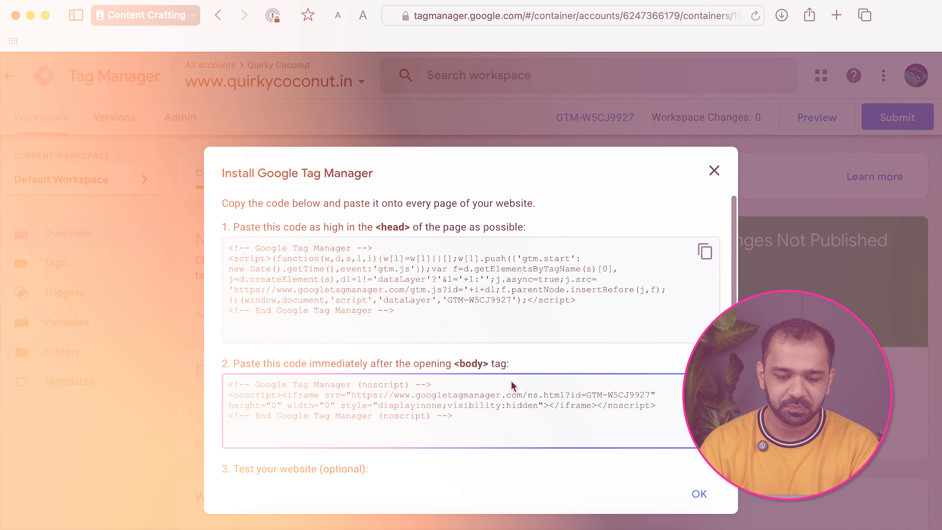
pyautogui.click(634, 283)
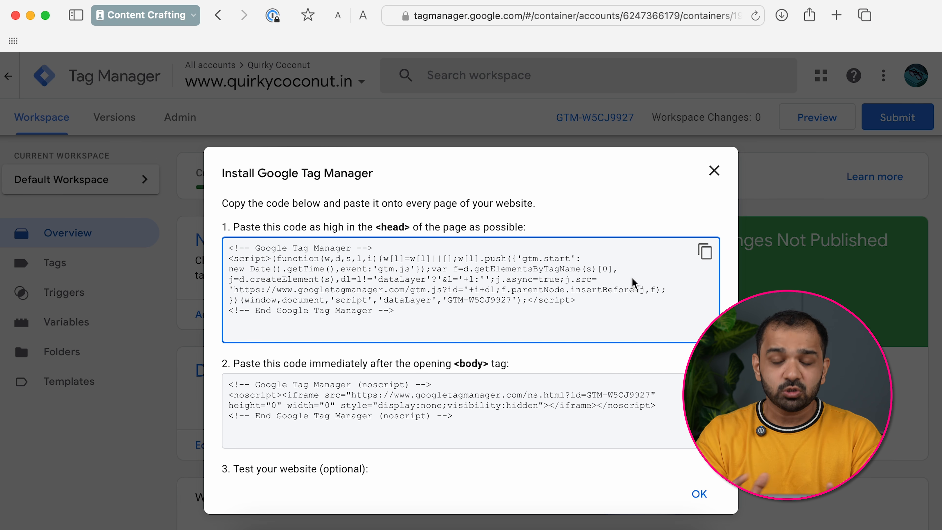
pyautogui.click(714, 171)
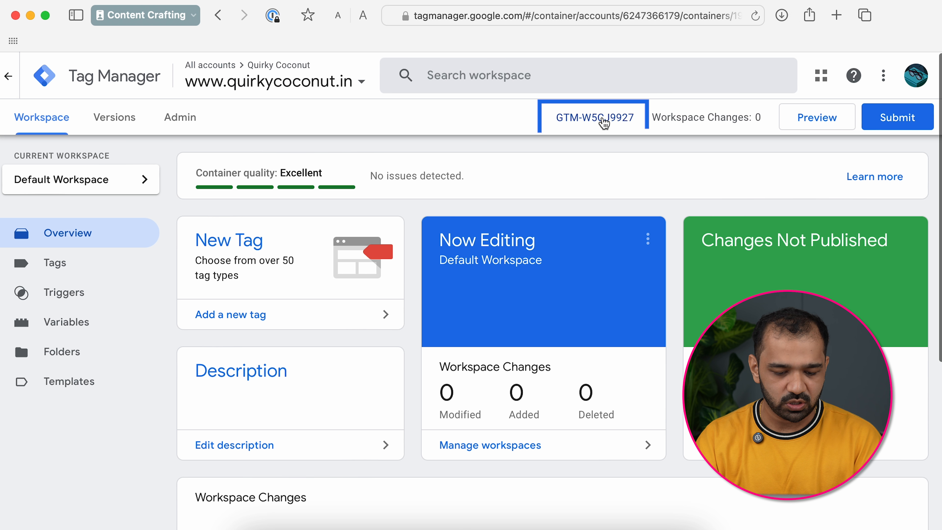
pyautogui.click(604, 121)
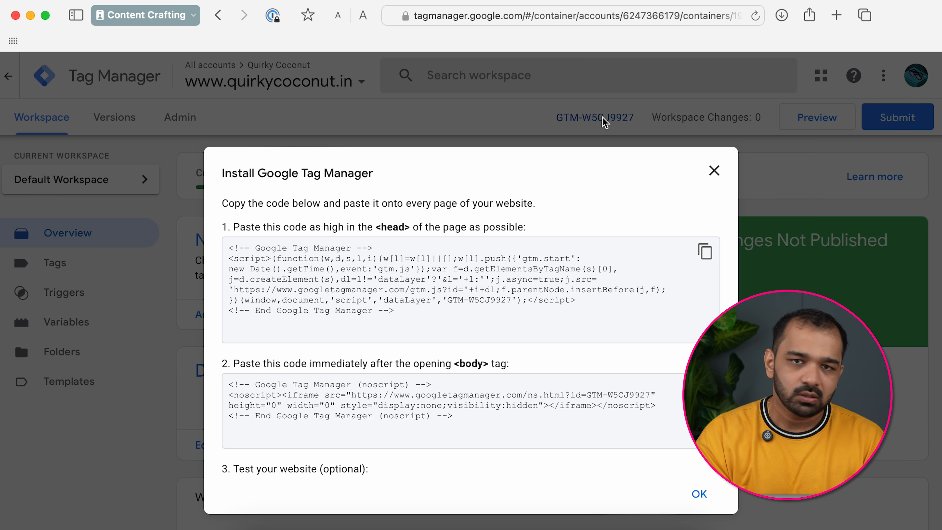
# - Dismiss the dialog and open Install Google Tag Manager from the Admin area's Container section
pyautogui.press('Escape')
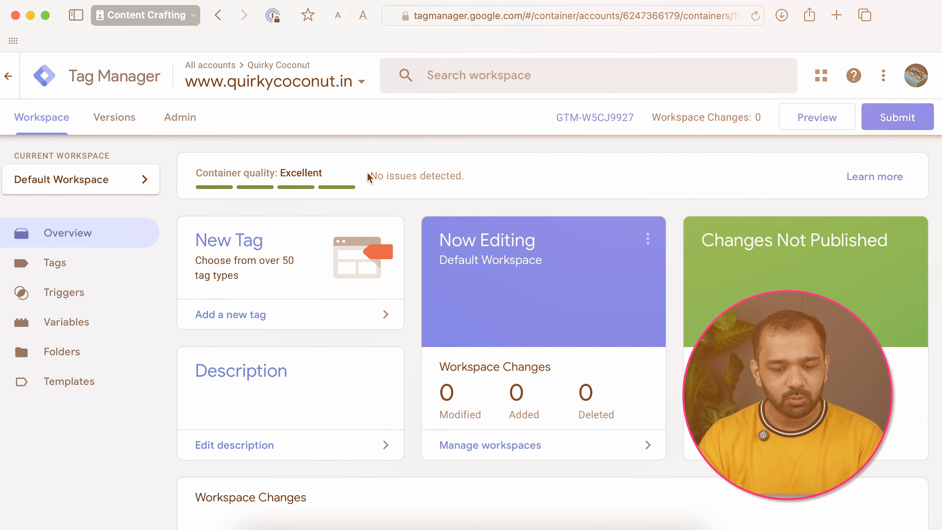
pyautogui.click(180, 118)
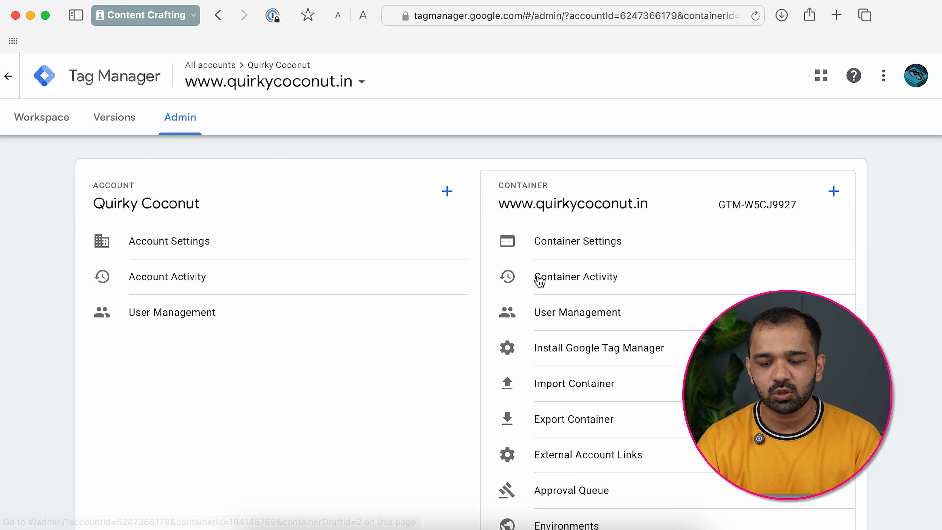
pyautogui.click(560, 342)
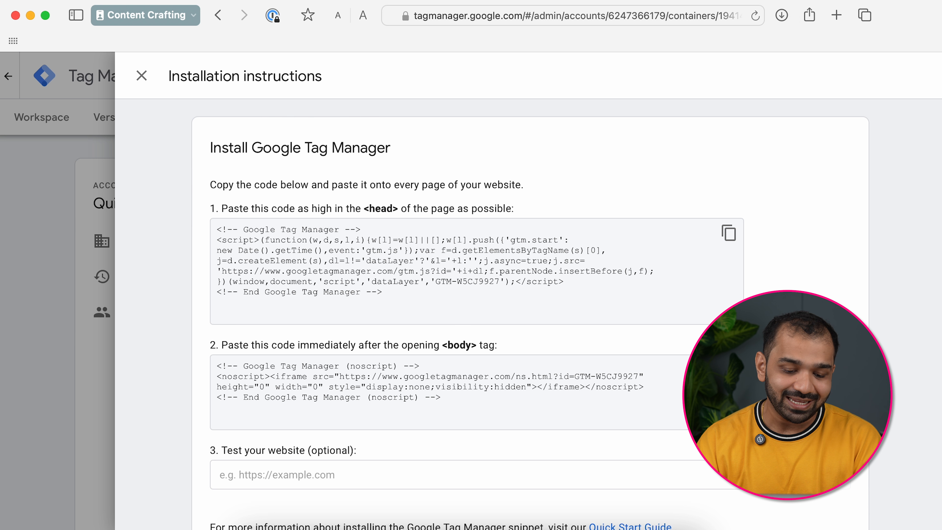
# - Load wordpress.com in a new tab and go to Appearance > Theme File Editor
pyautogui.press('super+t')
pyautogui.write('wordpress.com/')
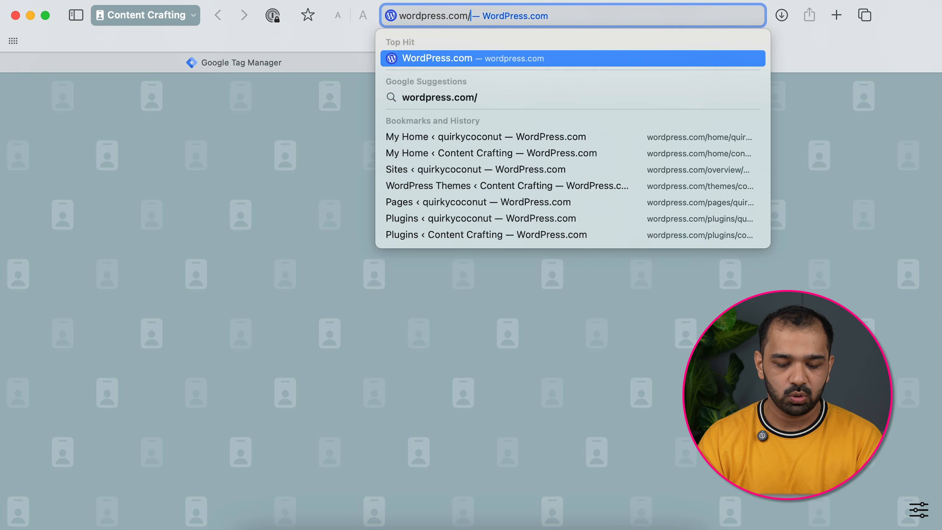
pyautogui.press('Return')
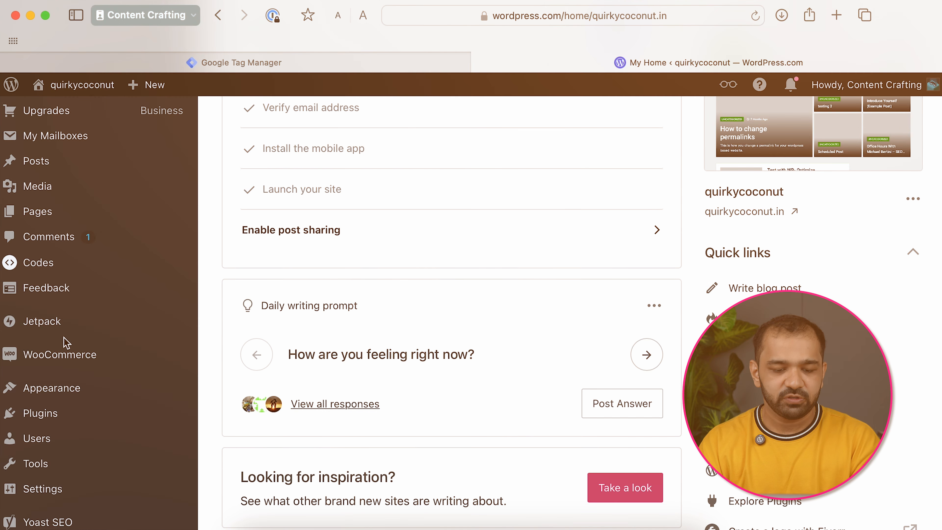
pyautogui.scroll(-1, 65, 343)
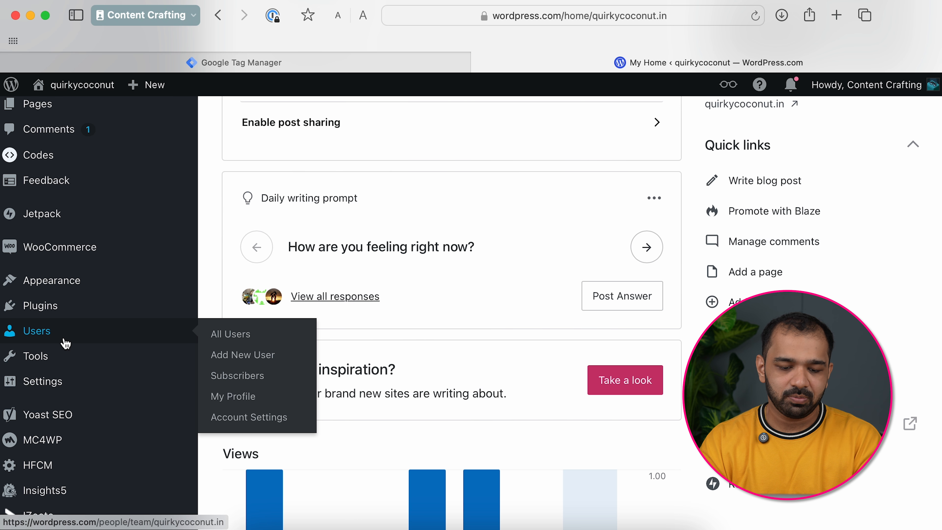
pyautogui.scroll(3, 66, 343)
pyautogui.scroll(3, 68, 267)
pyautogui.scroll(-5, 69, 275)
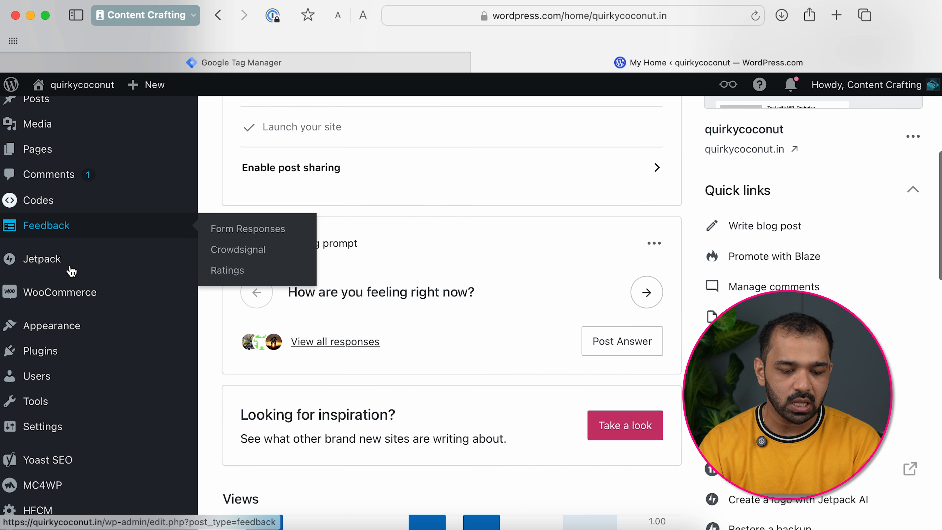
pyautogui.moveTo(54, 301)
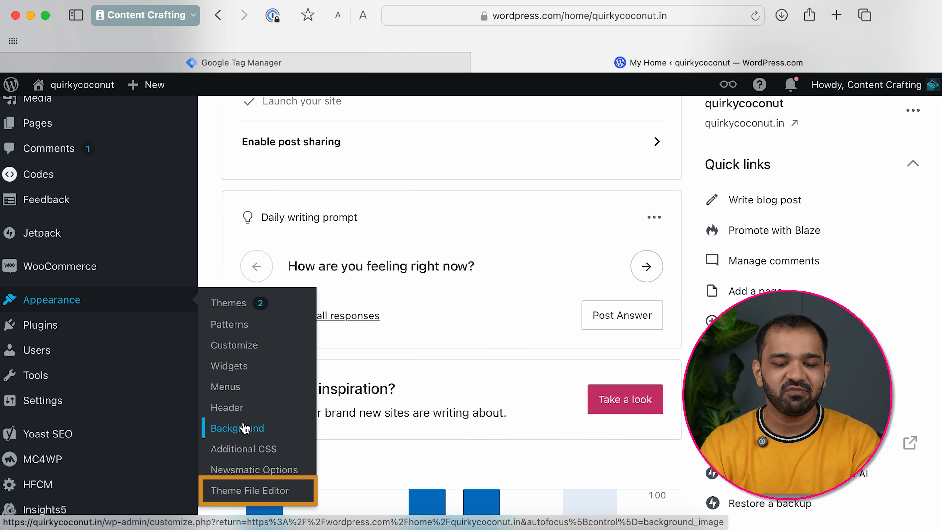
pyautogui.click(249, 491)
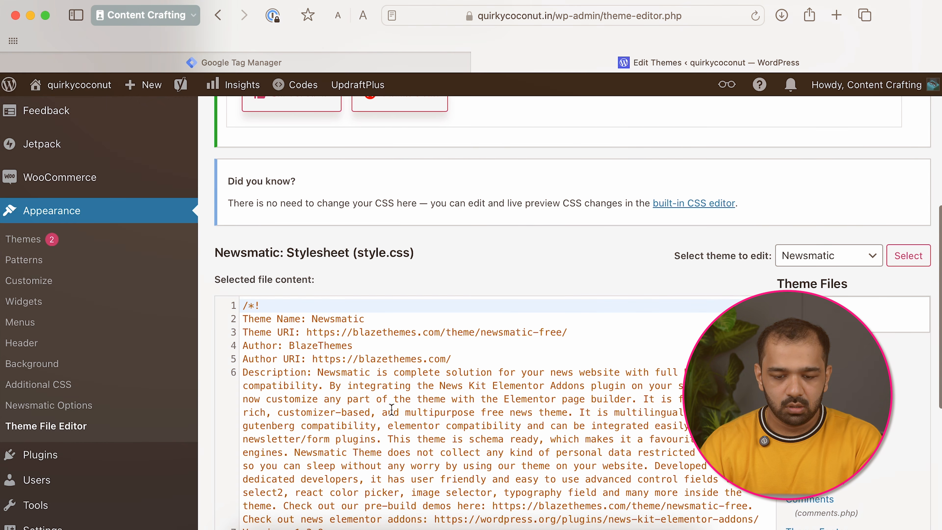
# - Open the Newsmatic theme's Theme Header (header.php) file from the Theme Files list
pyautogui.scroll(-1, 391, 409)
pyautogui.scroll(3, 630, 284)
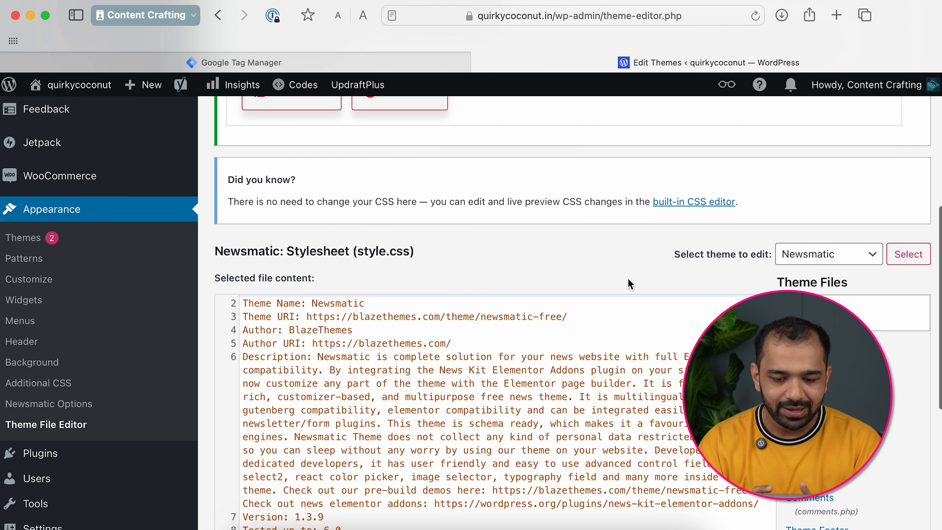
pyautogui.scroll(-5, 629, 283)
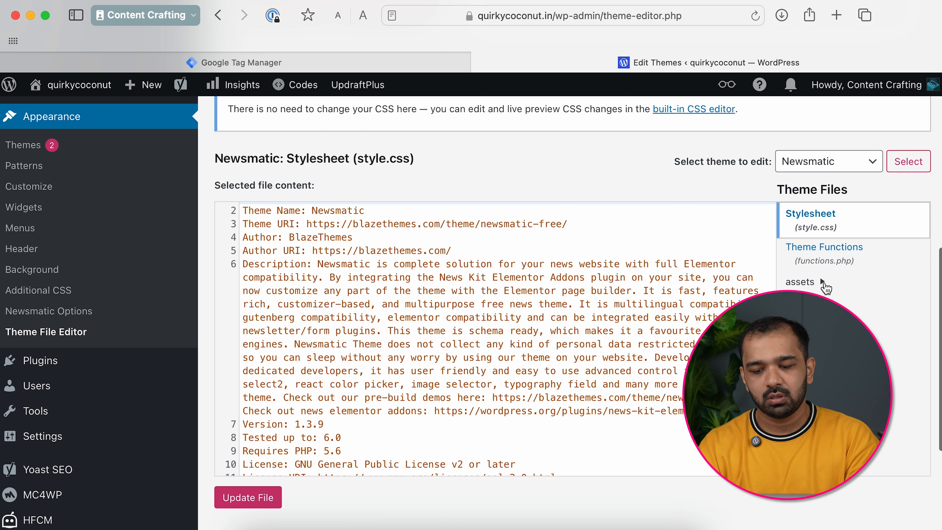
pyautogui.scroll(-1, 850, 396)
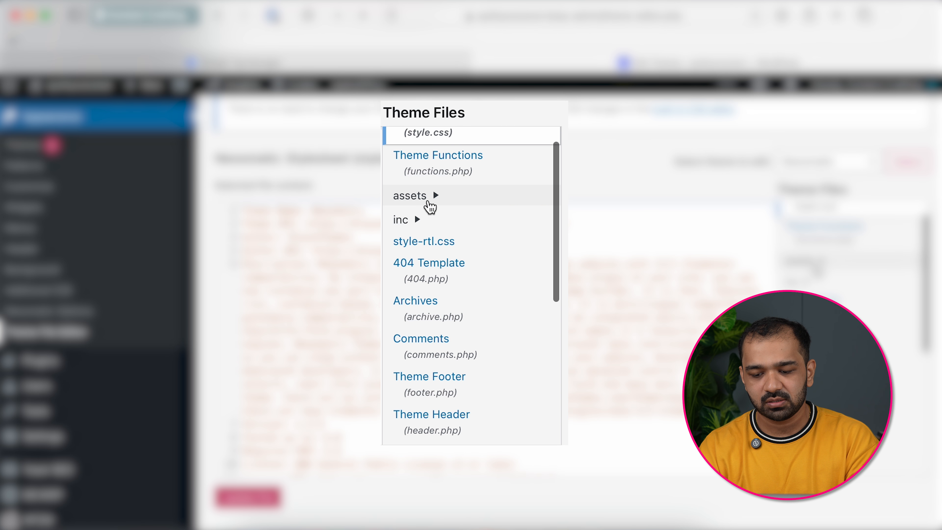
pyautogui.scroll(-1, 448, 297)
pyautogui.scroll(-5, 451, 302)
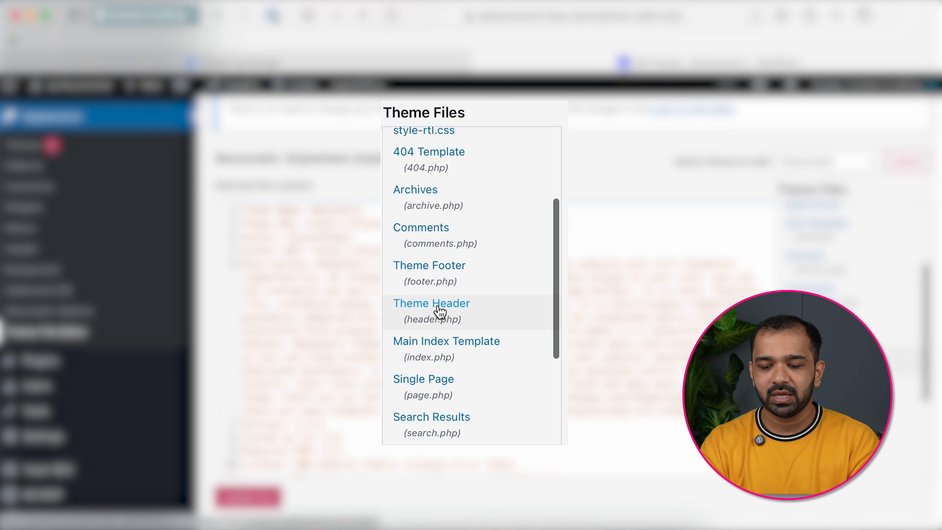
pyautogui.click(446, 308)
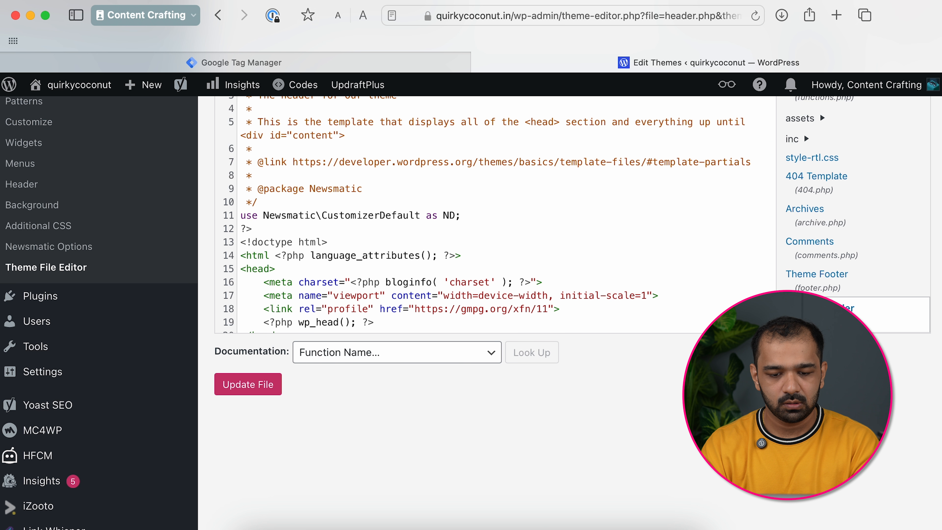
pyautogui.scroll(5, 568, 248)
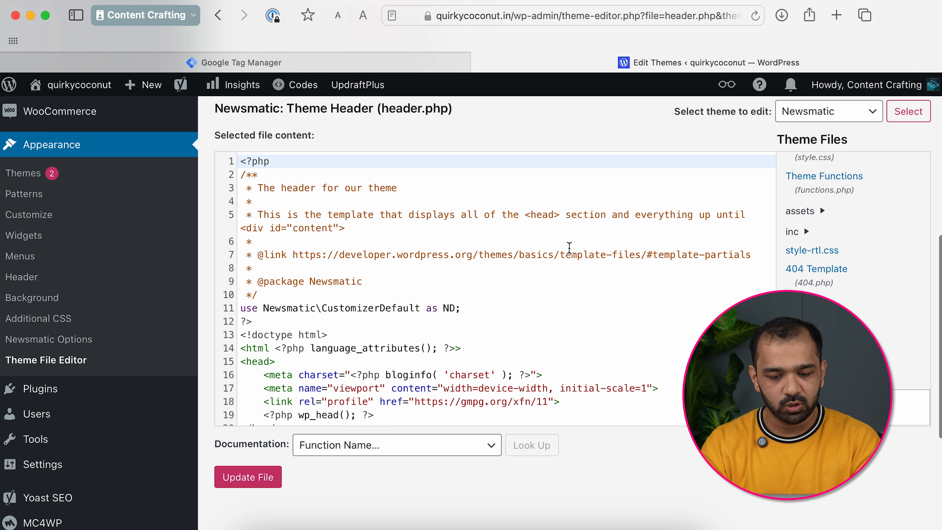
pyautogui.scroll(-3, 569, 247)
pyautogui.scroll(1, 293, 319)
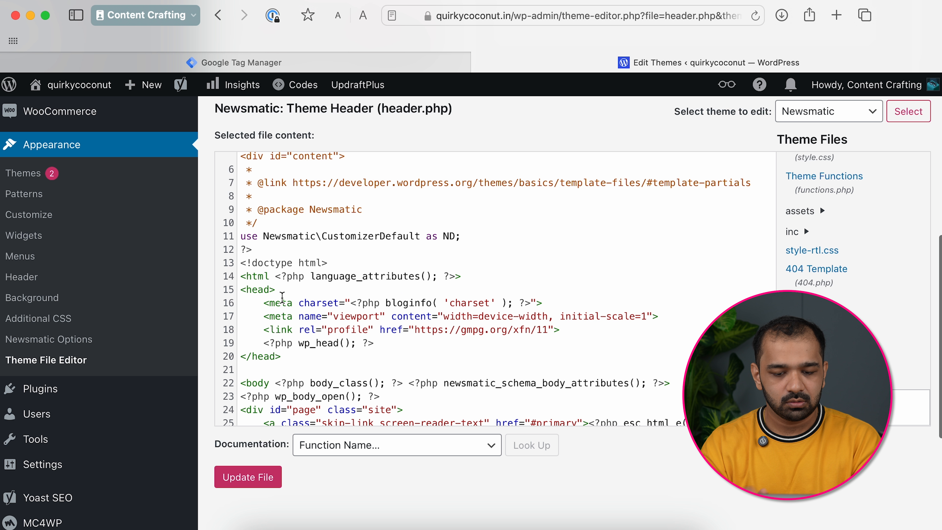
# - Add an empty line after <head> in header.php and copy GTM's head code snippet
pyautogui.click(279, 289)
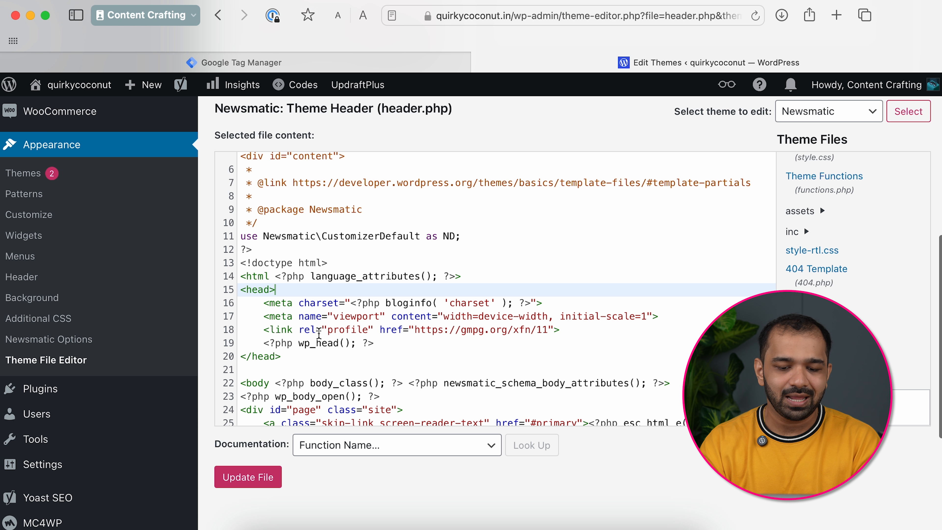
pyautogui.press('Return')
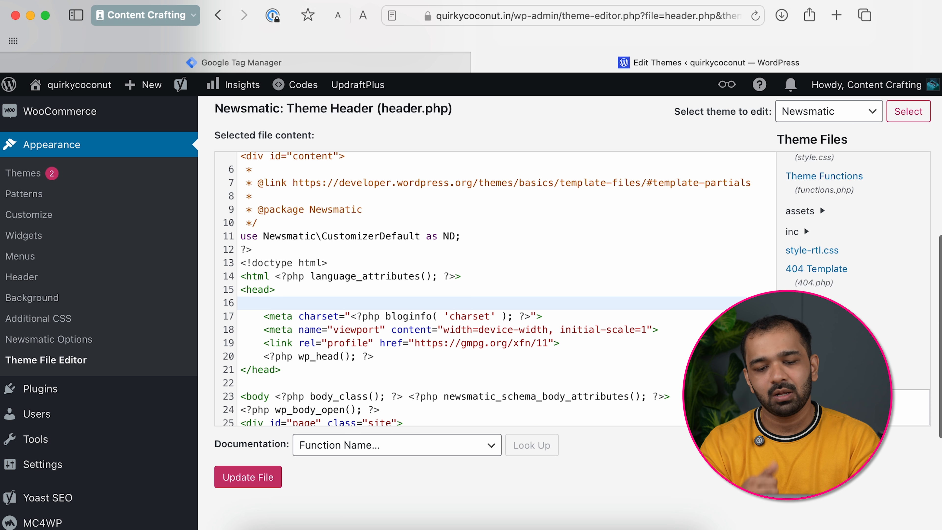
pyautogui.click(256, 64)
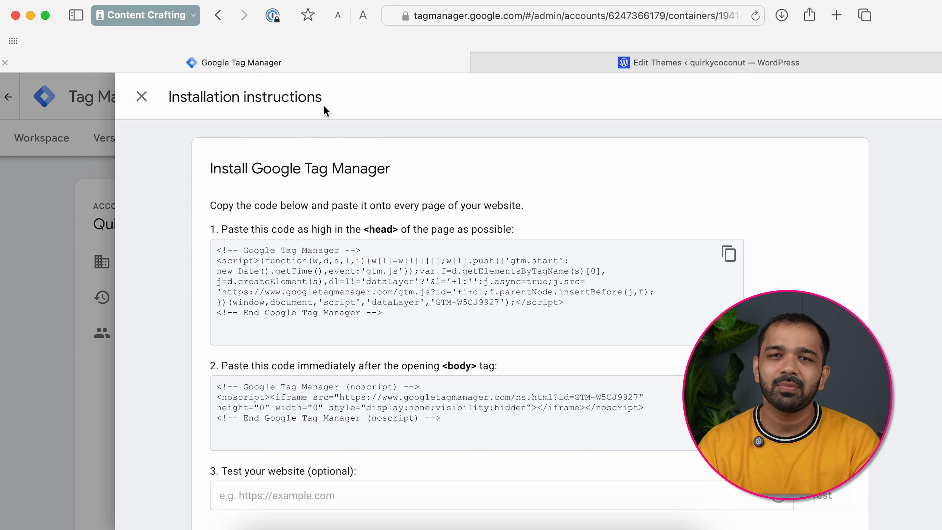
pyautogui.click(729, 255)
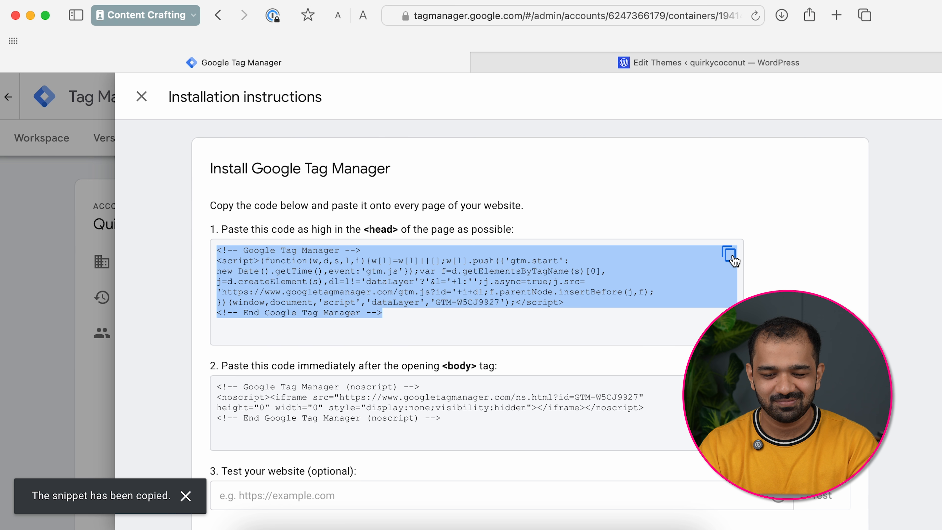
pyautogui.click(738, 63)
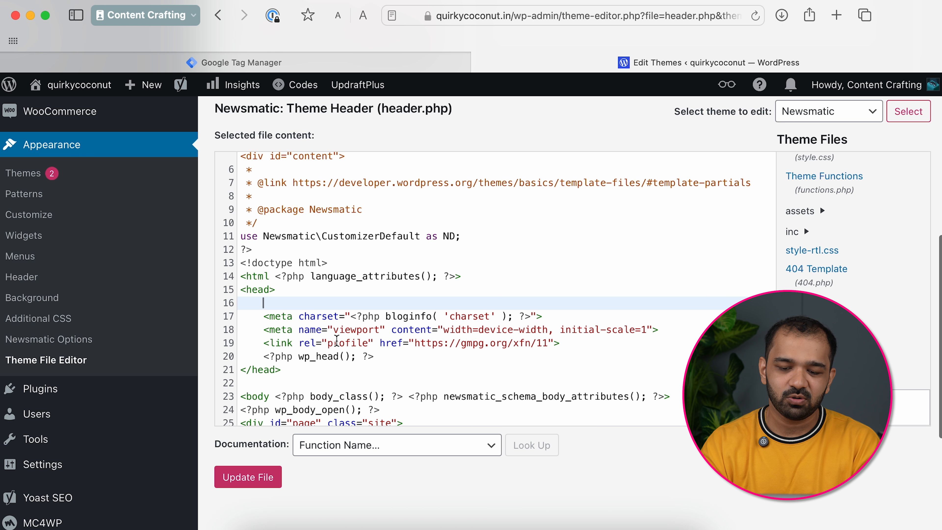
# - Paste the GTM-W5CJ9927 head snippet into lines 16–22, then place the cursor after <body>
pyautogui.press('super+v')
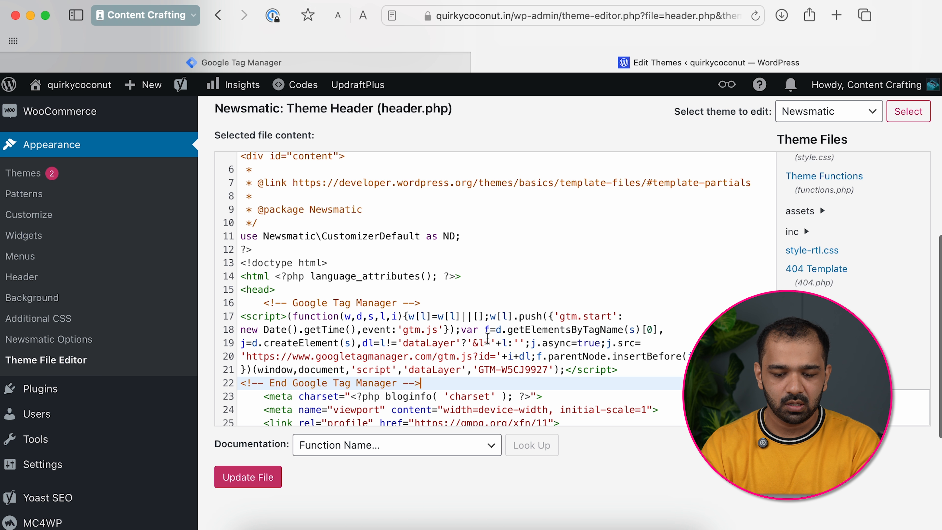
pyautogui.scroll(-5, 451, 344)
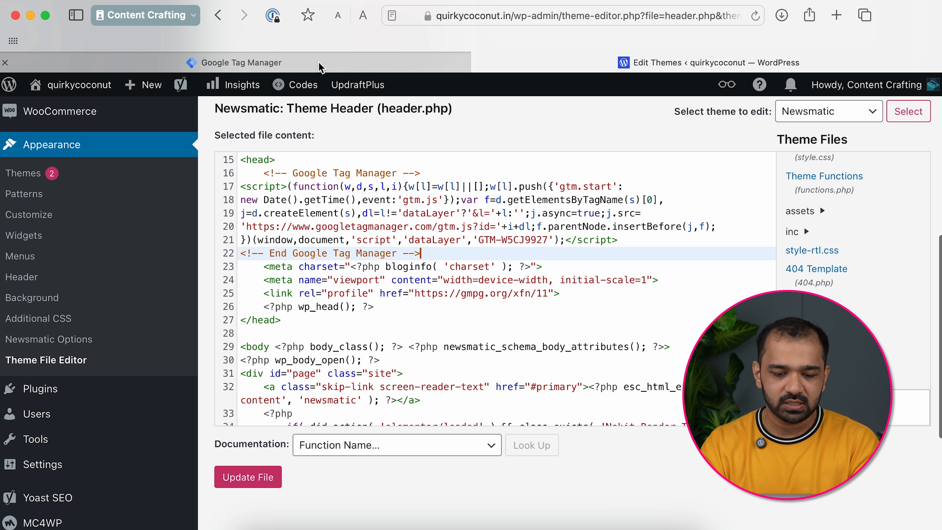
pyautogui.click(275, 346)
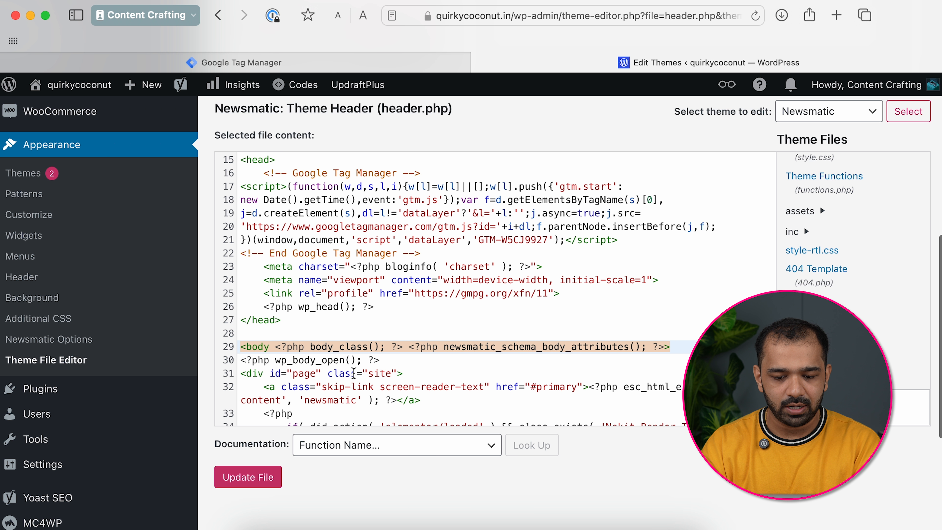
pyautogui.click(386, 366)
pyautogui.scroll(-3, 426, 369)
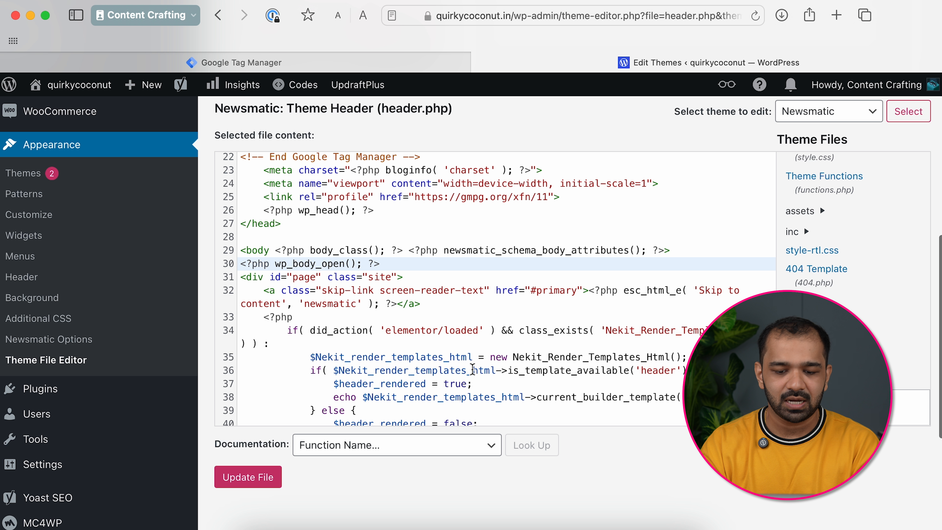
pyautogui.click(681, 253)
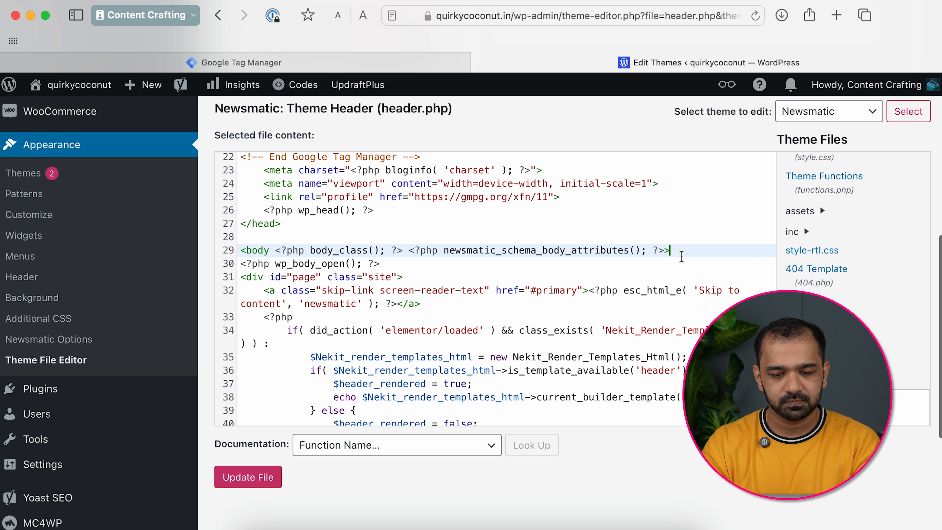